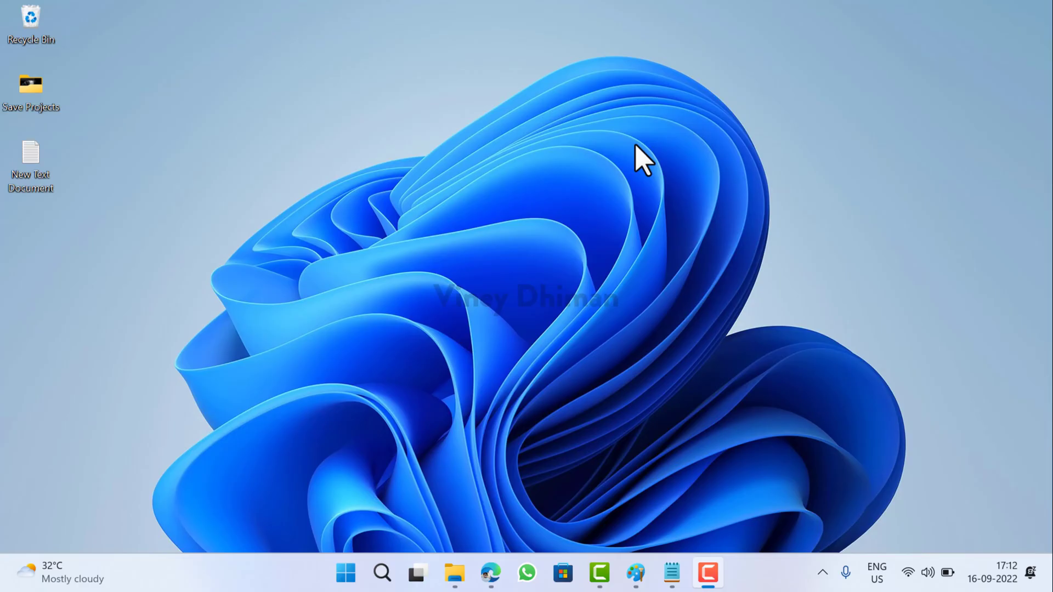
Step: Bring the browser forward and reload the uupdump.net home page
left_click(490, 574)
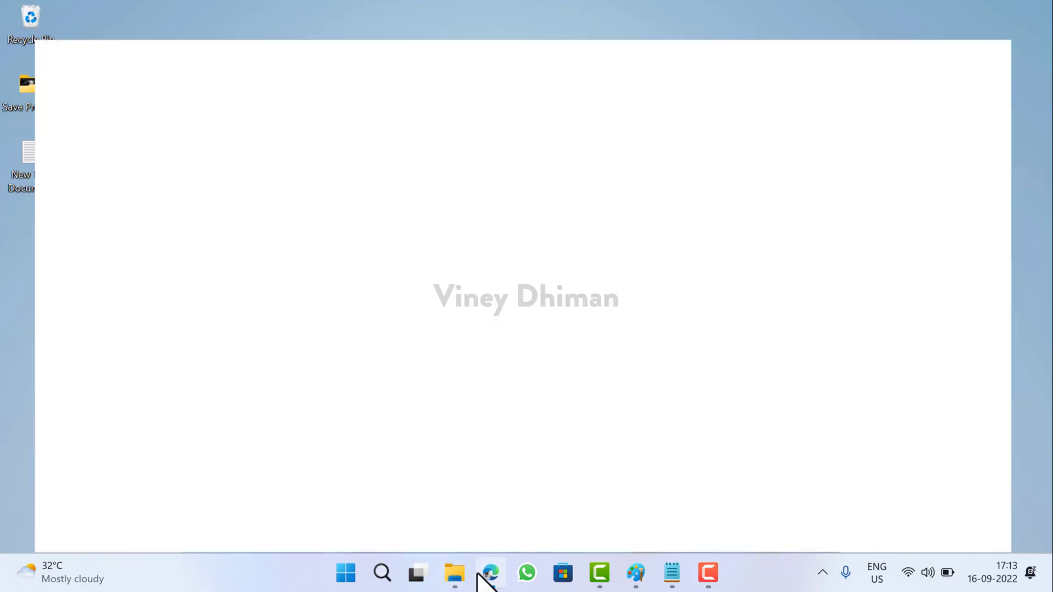
left_click(329, 43)
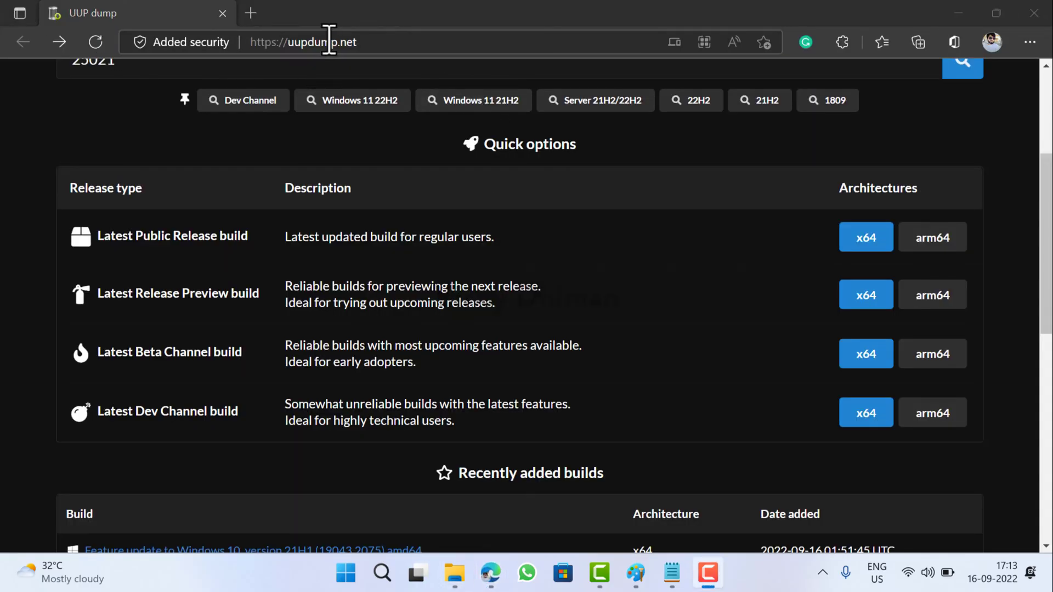
triple_click(360, 42)
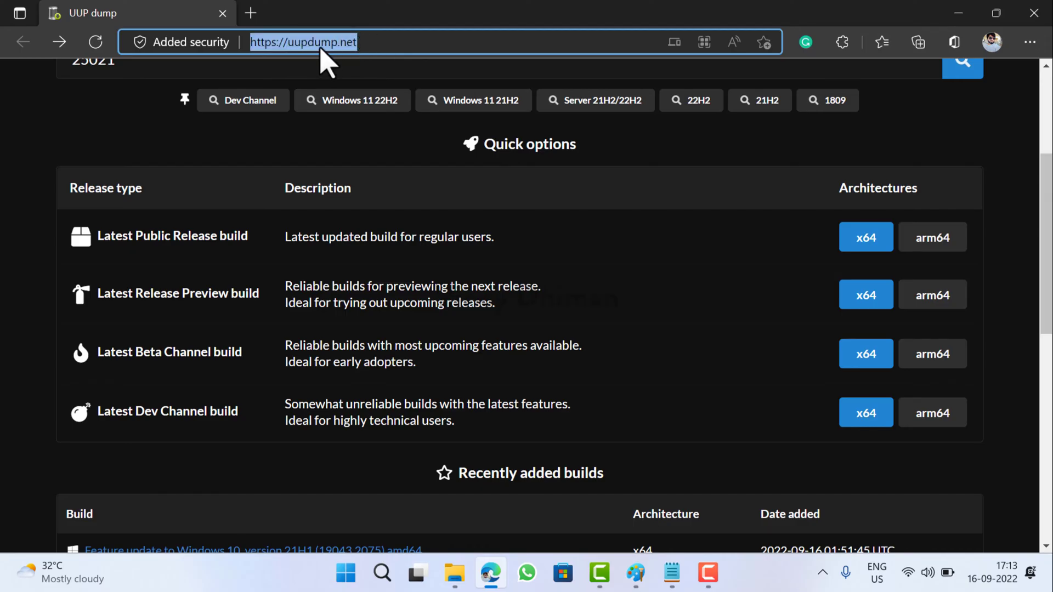
key("Return")
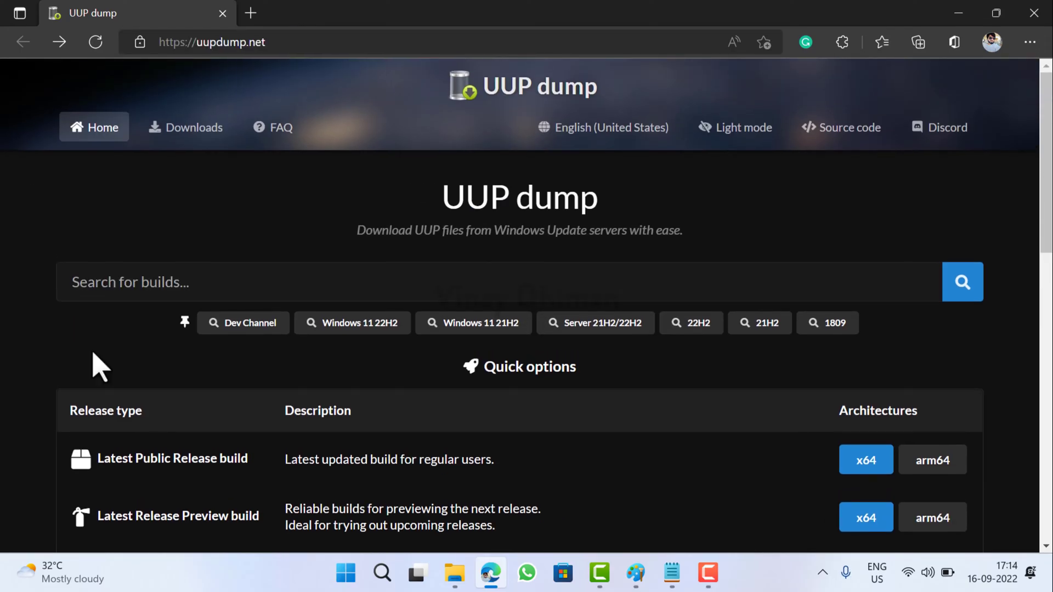
Step: Scroll down to the Recently added builds list showing Windows 11 Insider Preview 25201.1000
scroll(93, 359, "down", 8)
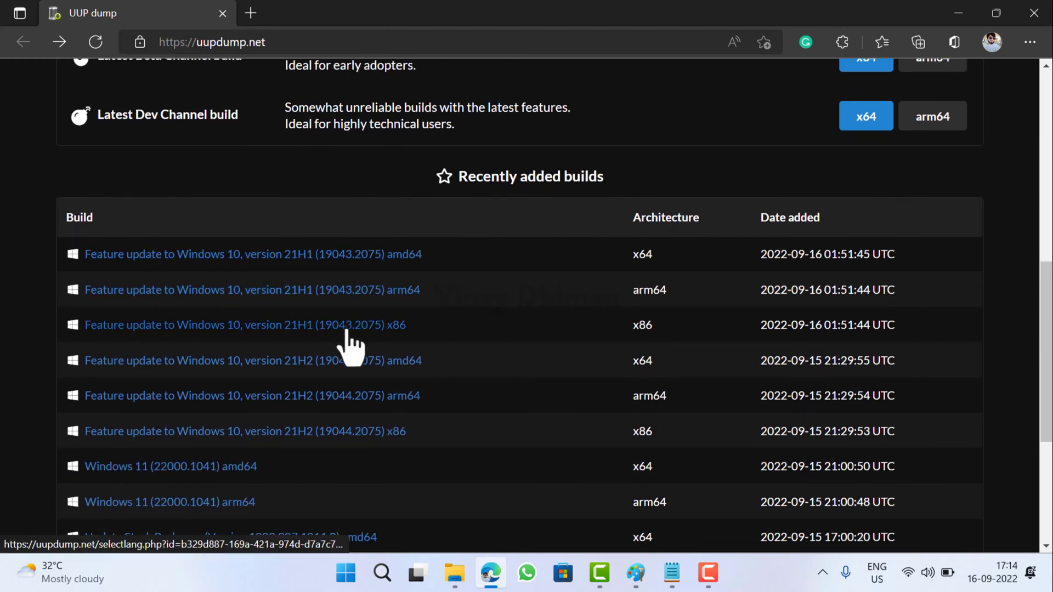
scroll(347, 329, "down", 2)
scroll(348, 344, "down", 1)
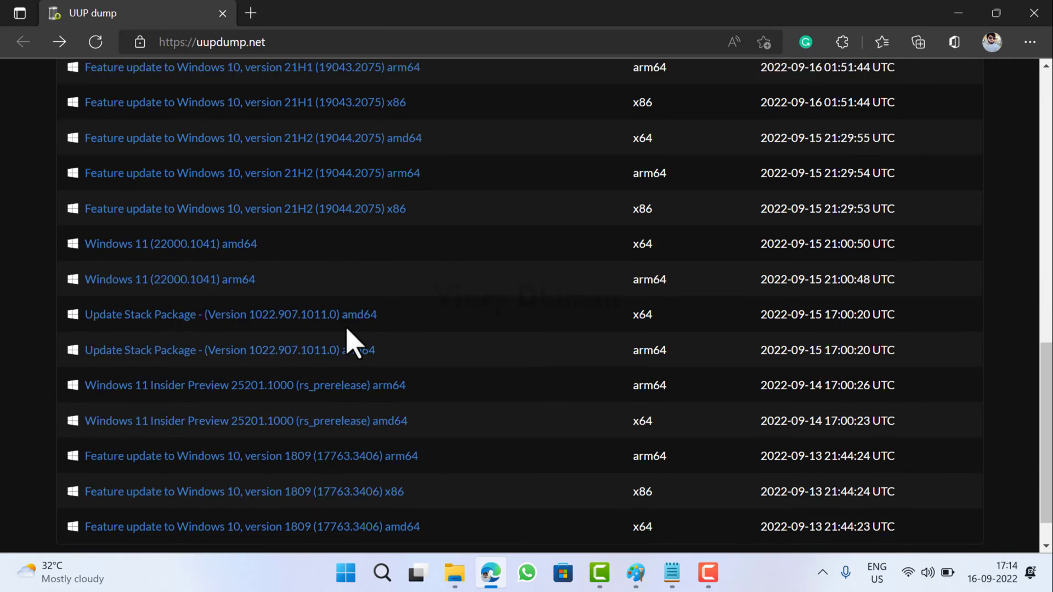
scroll(351, 343, "down", 1)
scroll(352, 318, "up", 3)
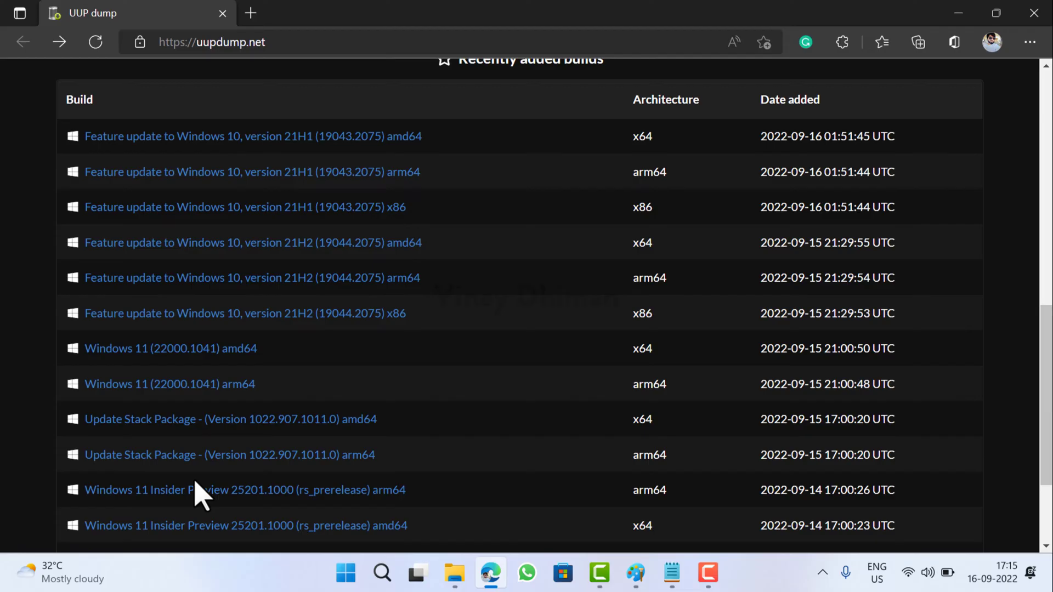
scroll(215, 447, "down", 1)
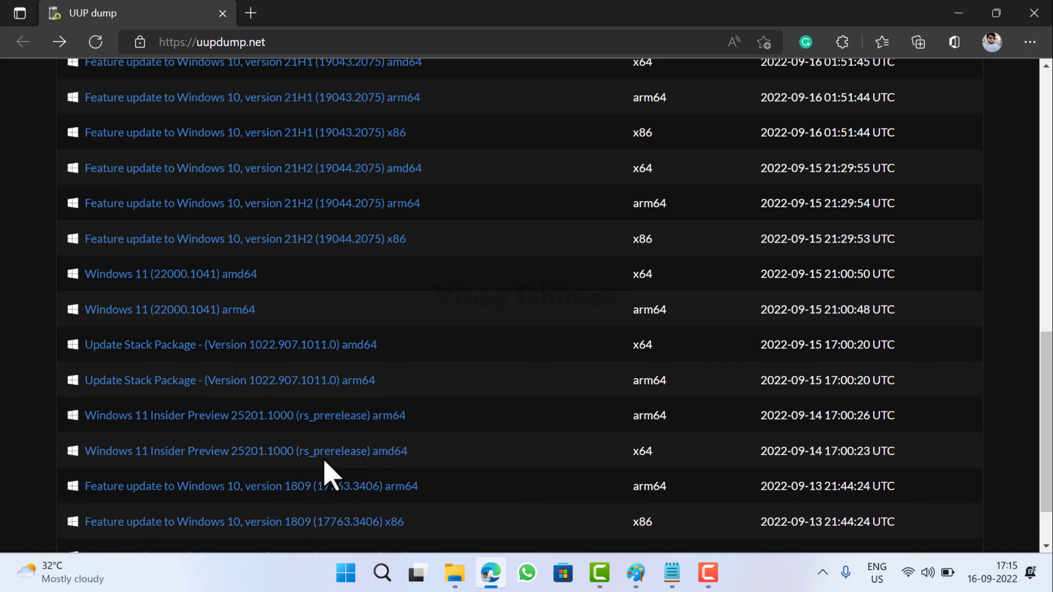
Step: Open the 25201.1000 amd64 build and continue with English (United States) as the language
left_click(325, 452)
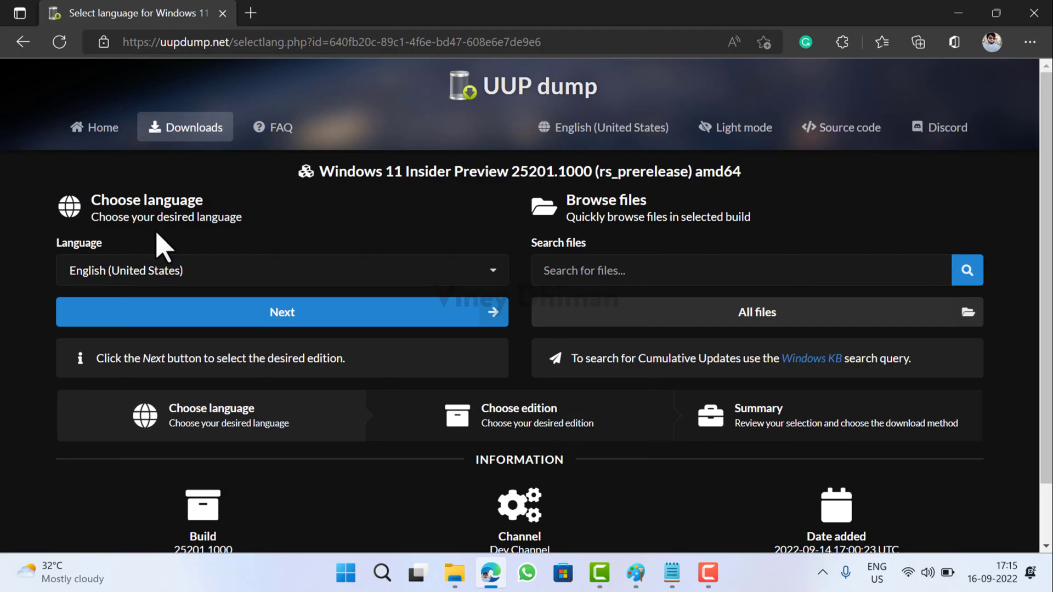
left_click(494, 271)
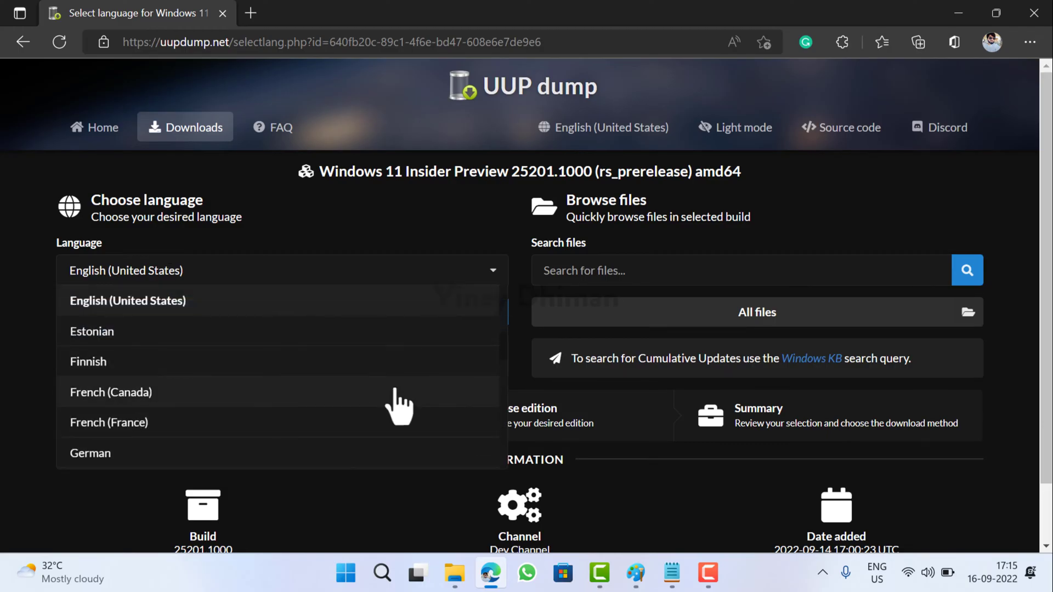
left_click(274, 302)
left_click(296, 320)
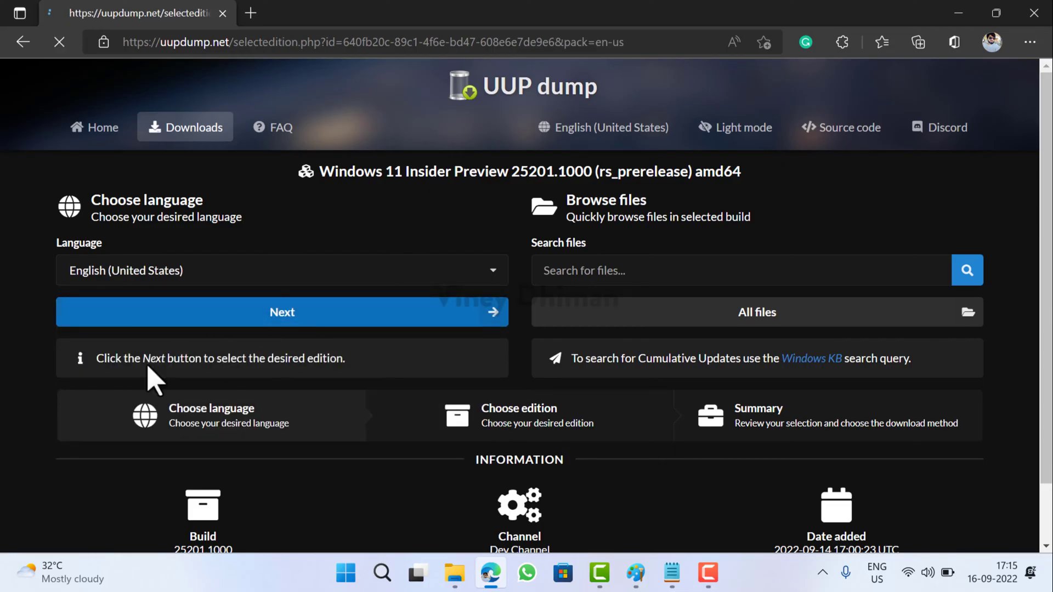
Step: Leave Windows Pro as the only selected edition, unticking Home and Home N
scroll(206, 294, "down", 1)
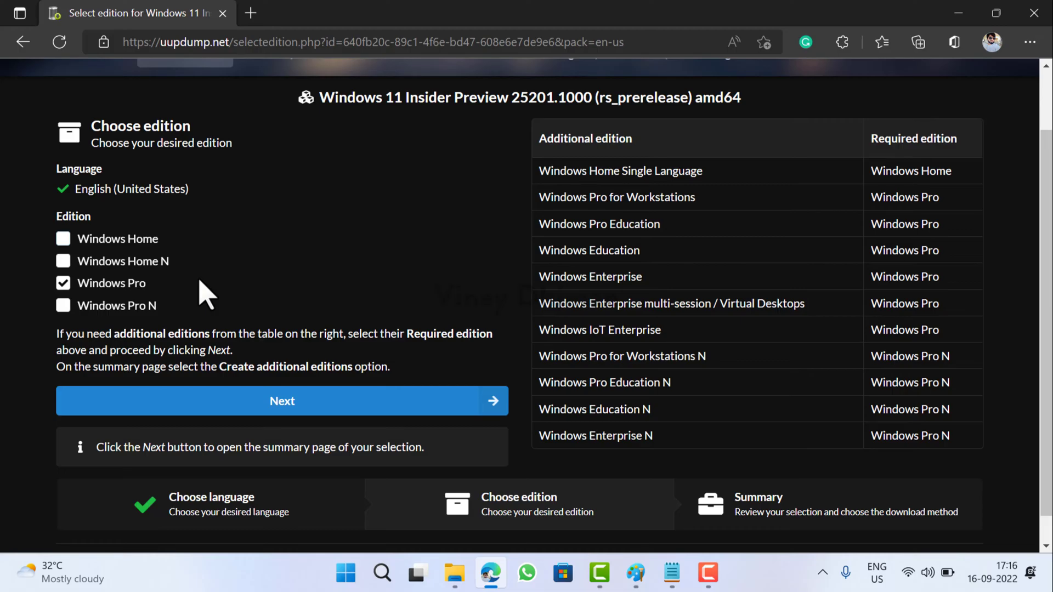
left_click(63, 239)
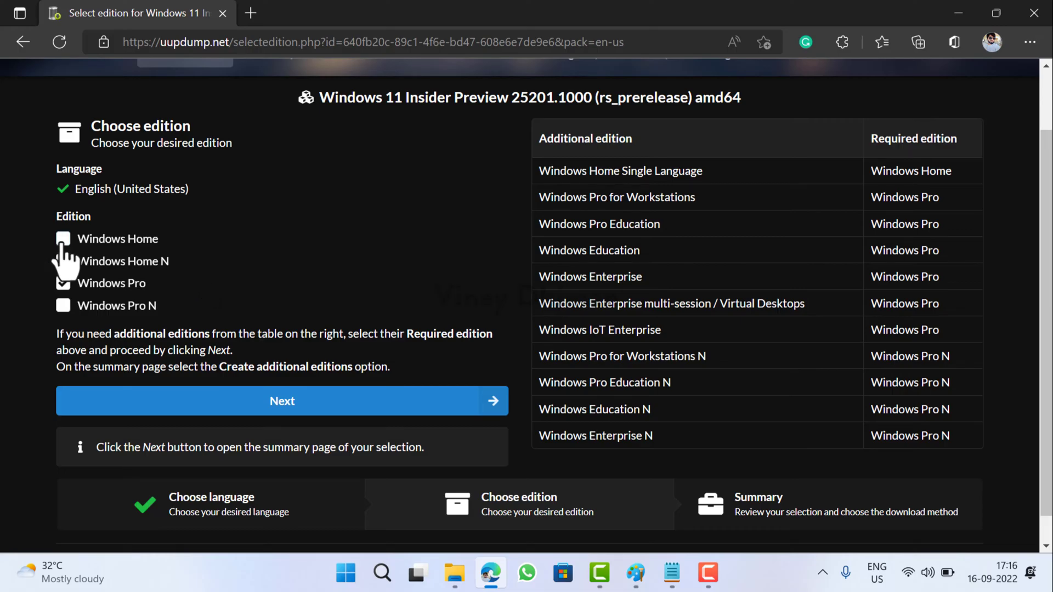
left_click(63, 261)
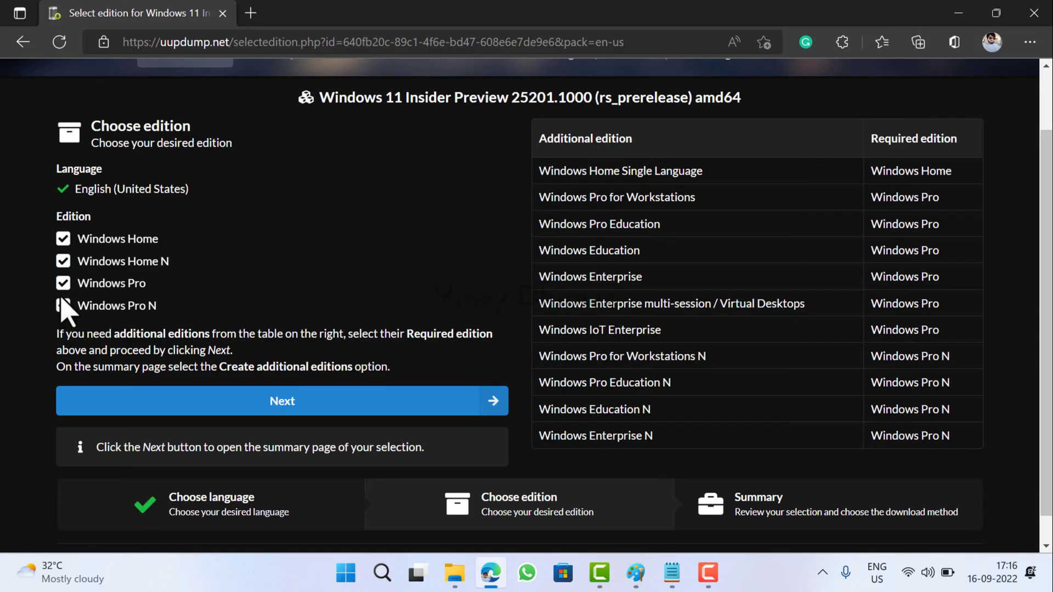
left_click(63, 261)
left_click(63, 238)
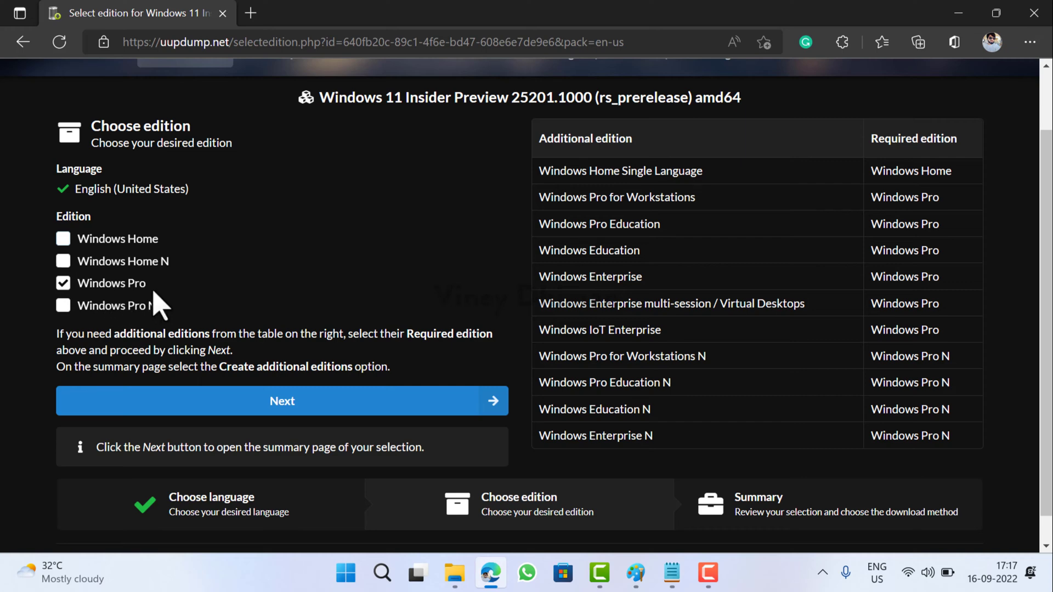
Step: Untick 'Include updates' on the summary page and download the 25201.1000 Pro conversion package zip
scroll(275, 364, "down", 1)
left_click(277, 377)
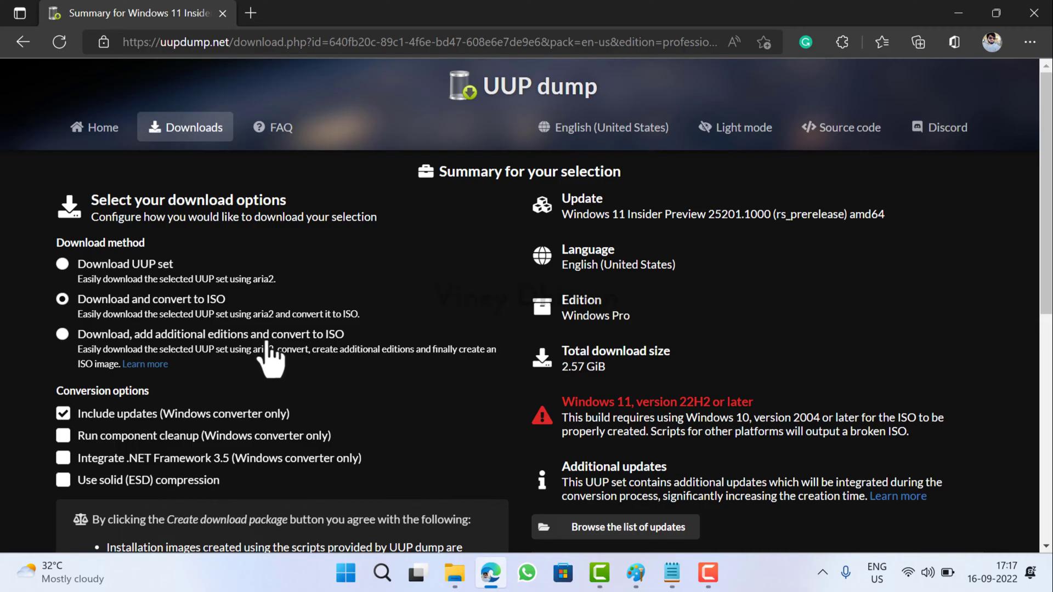
scroll(269, 356, "down", 1)
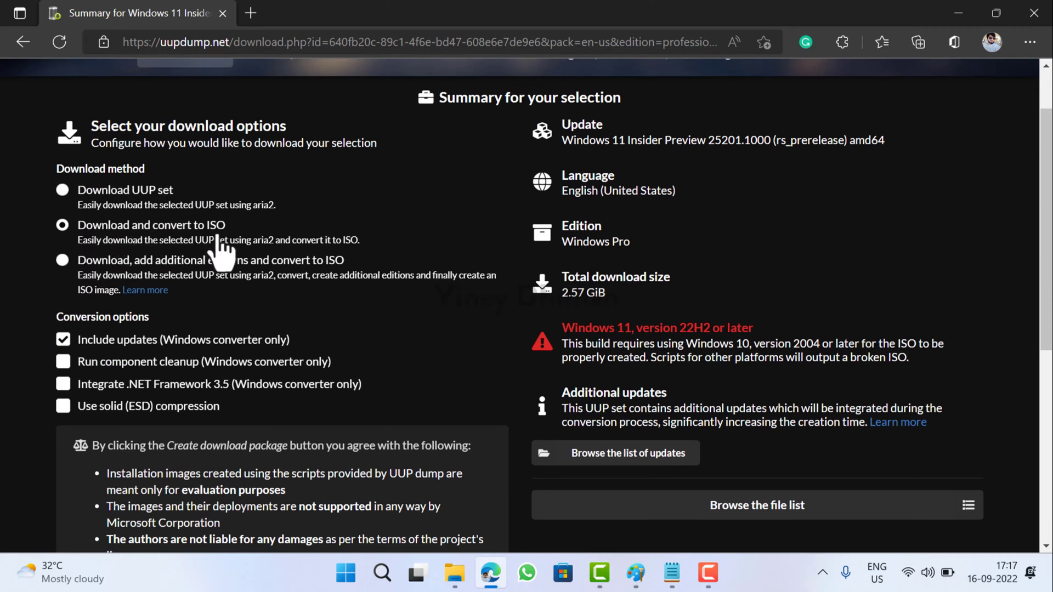
scroll(222, 249, "down", 1)
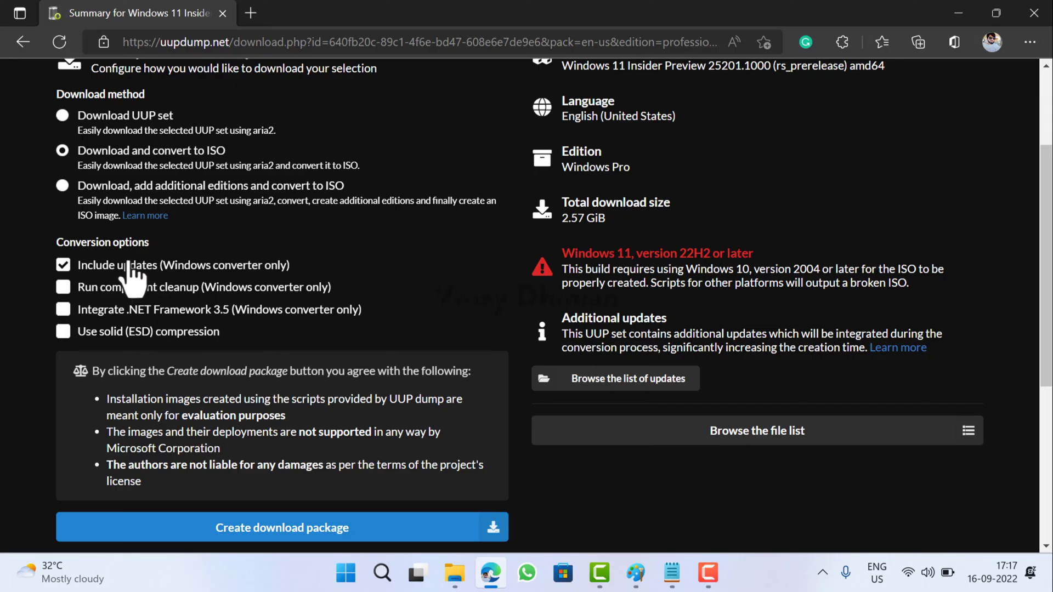
left_click(64, 268)
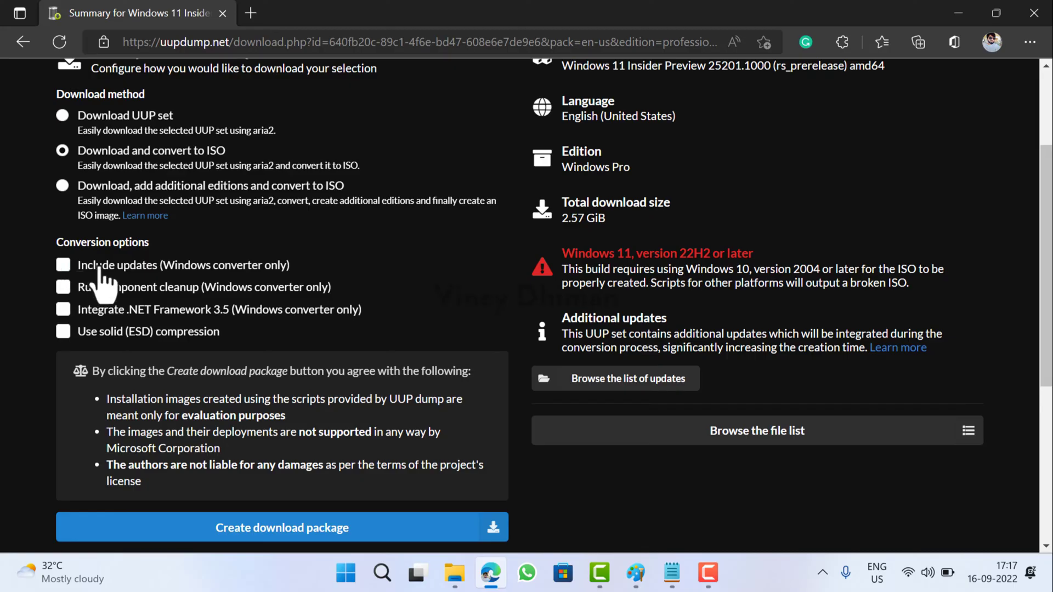
scroll(100, 267, "down", 3)
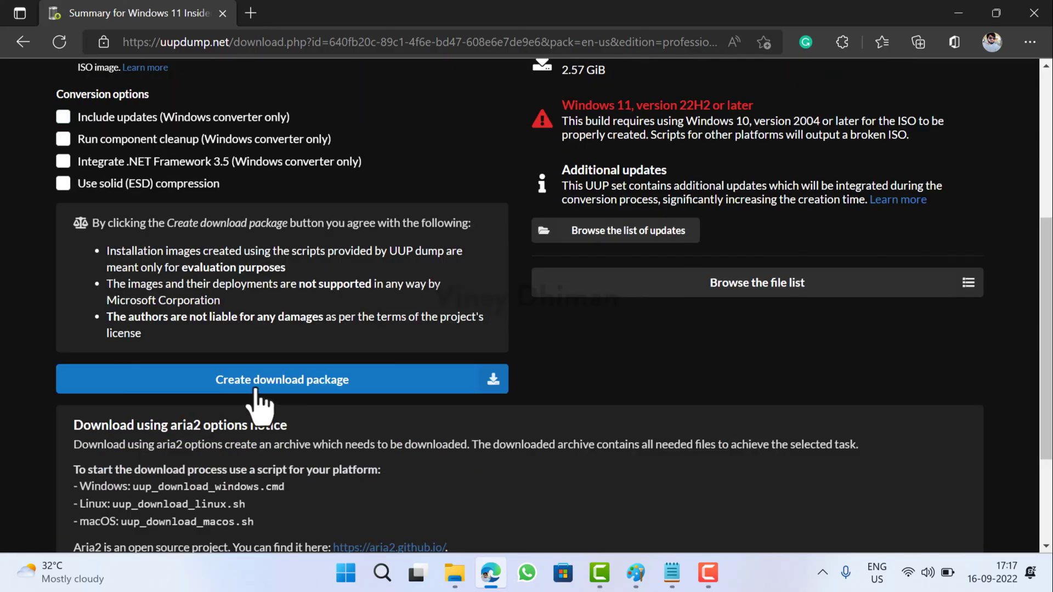
left_click(255, 390)
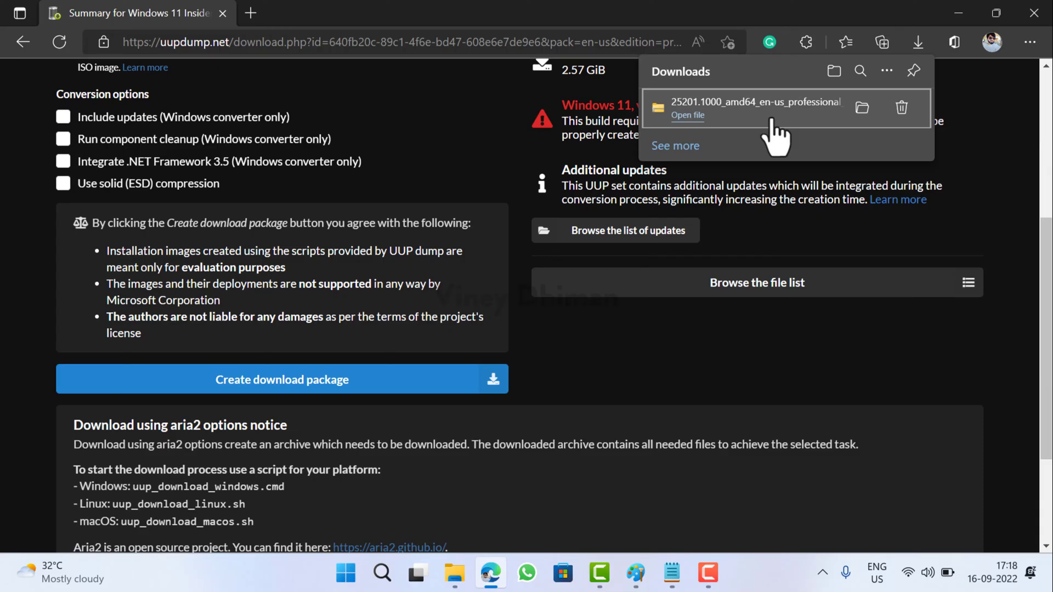
Step: Extract the downloaded zip from the Downloads folder into C:\uupdump
left_click(490, 573)
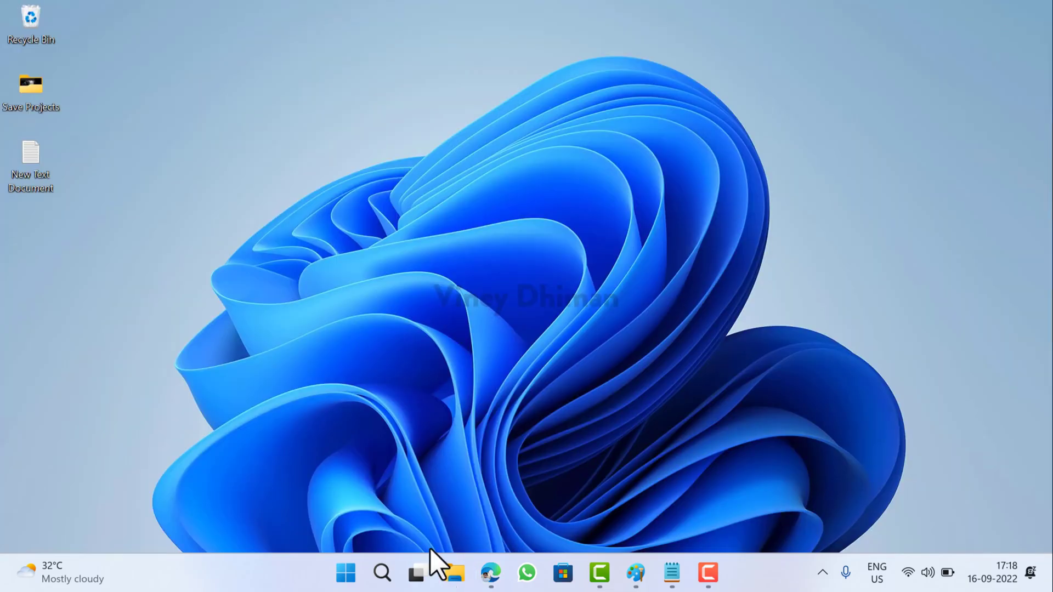
left_click(445, 576)
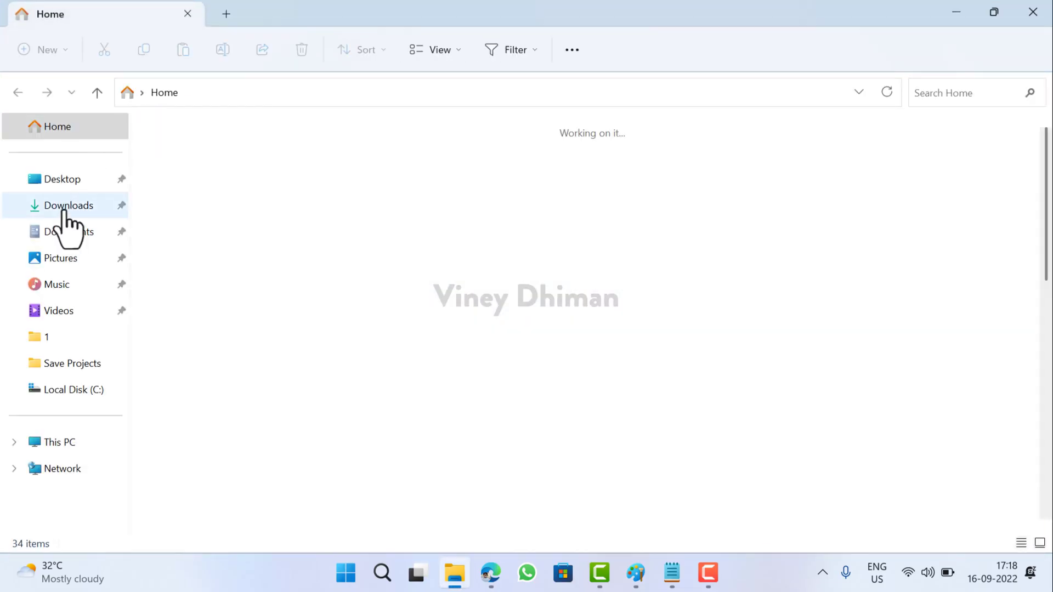
left_click(63, 210)
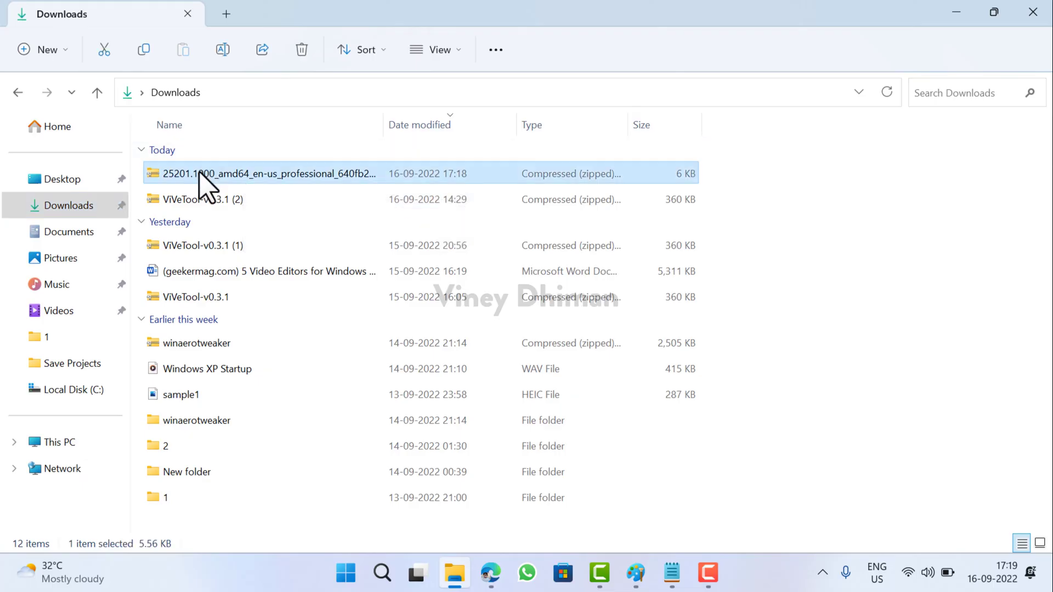
right_click(213, 173)
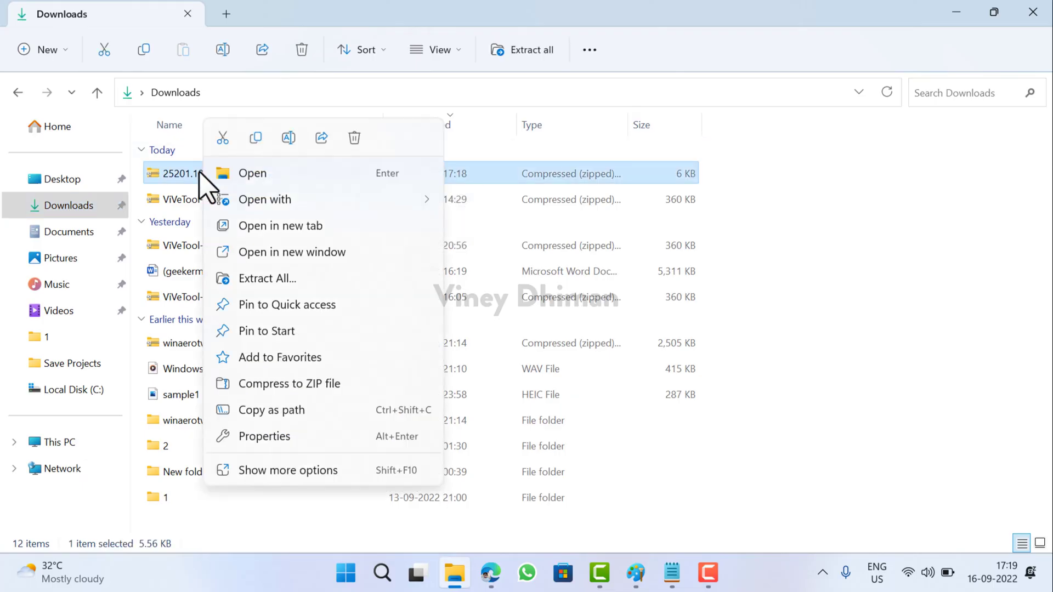
left_click(285, 280)
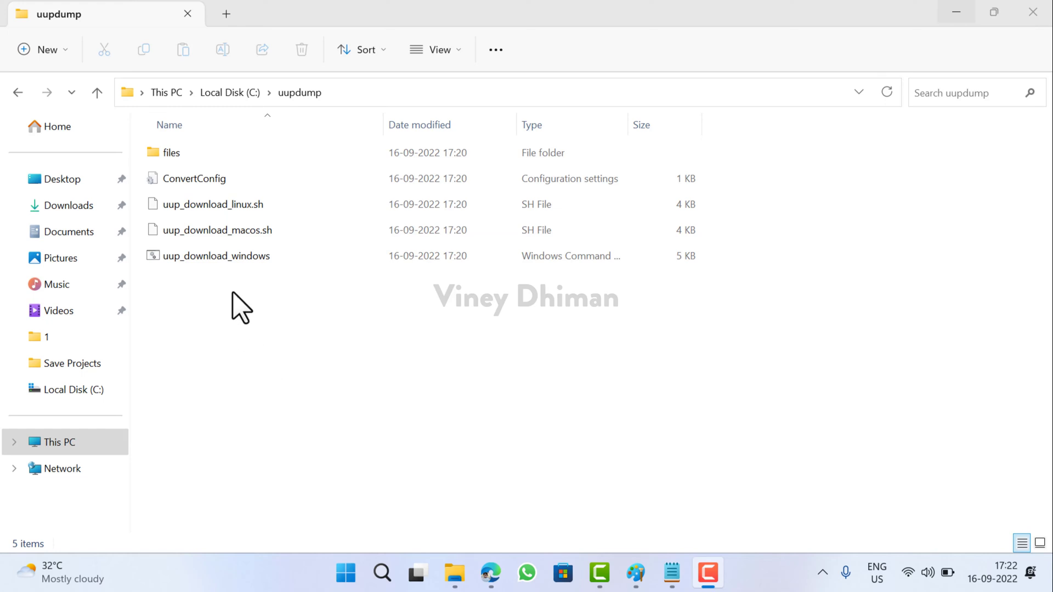
Step: Run uup_download_windows as administrator, allowing it past SmartScreen and the UAC prompt
right_click(277, 255)
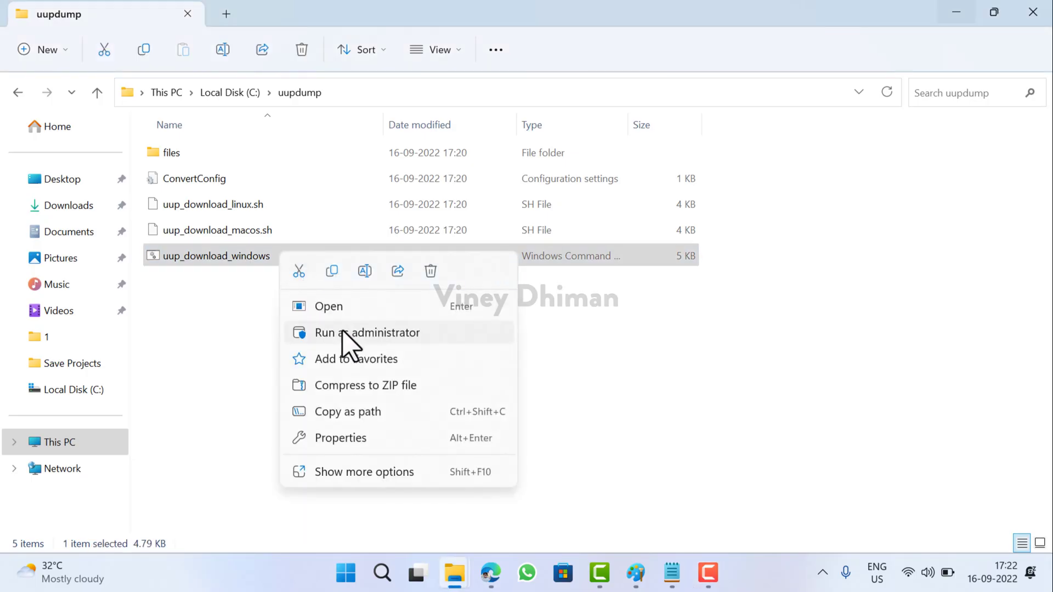
left_click(343, 332)
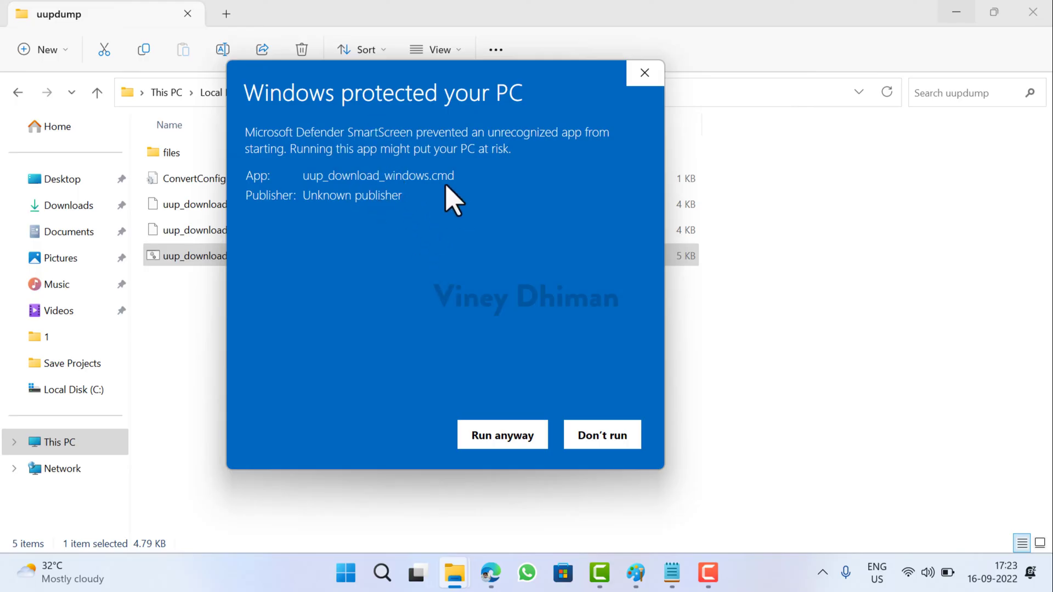
left_click(481, 444)
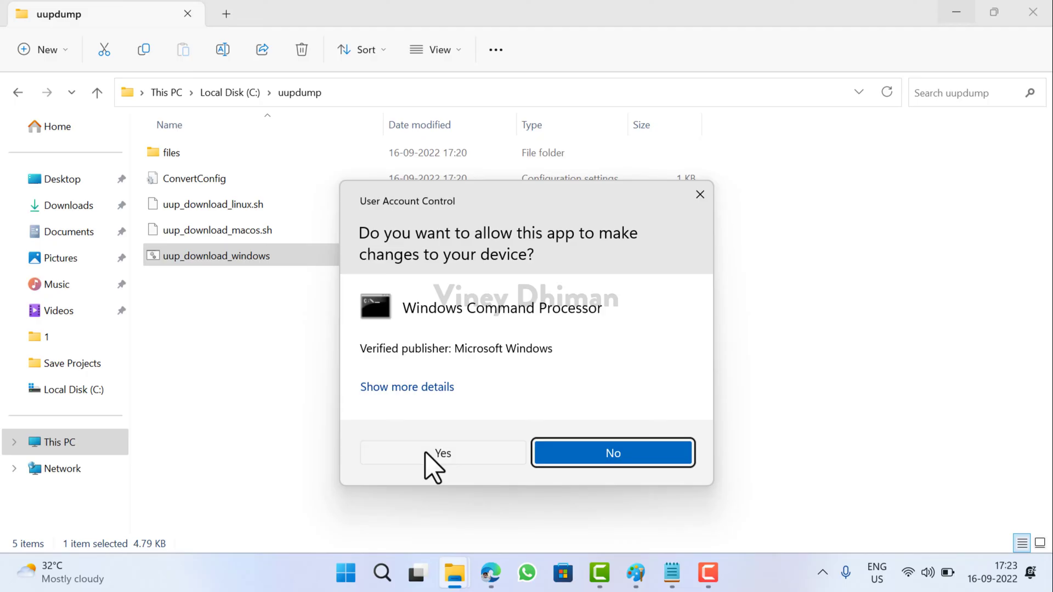
left_click(427, 454)
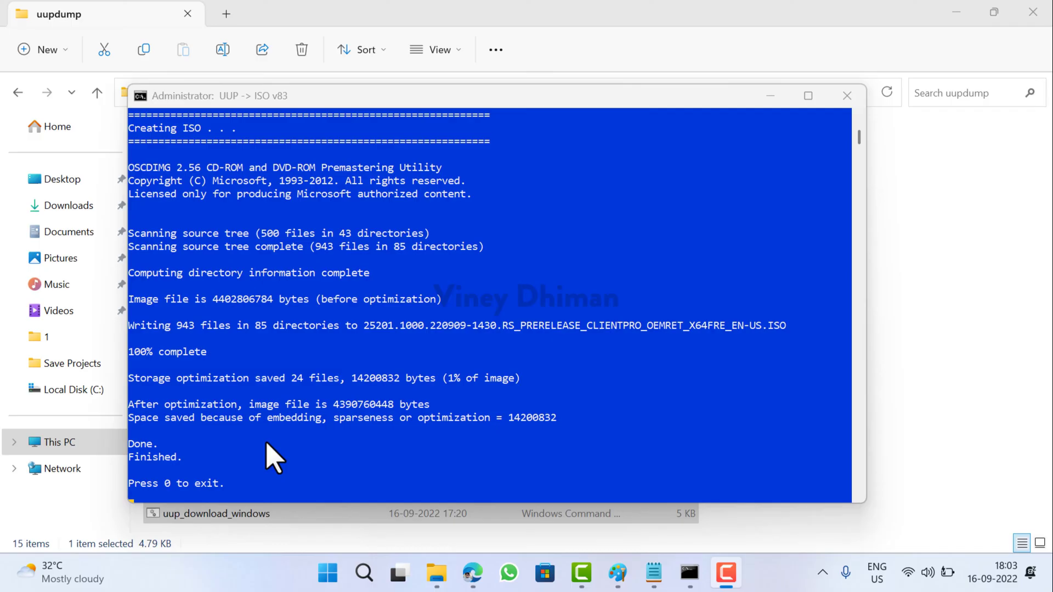
Step: Once the 25201.1000 ISO is built, exit the console with 0
key("0")
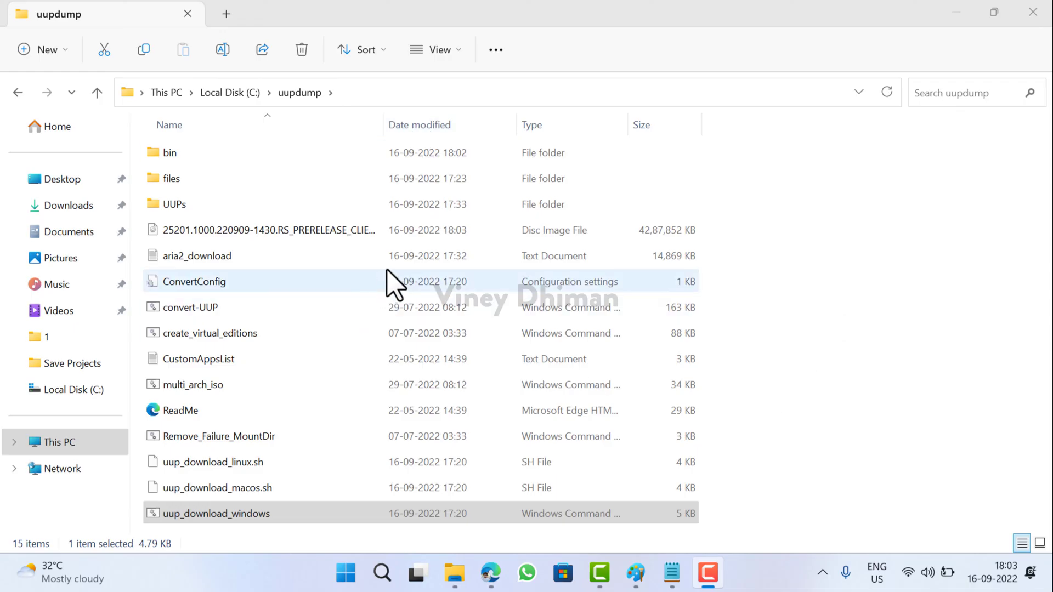
Step: Widen the Name column, mount the new 25201.1000 ISO as DVD Drive (D:), and dismiss AutoPlay
double_click(385, 121)
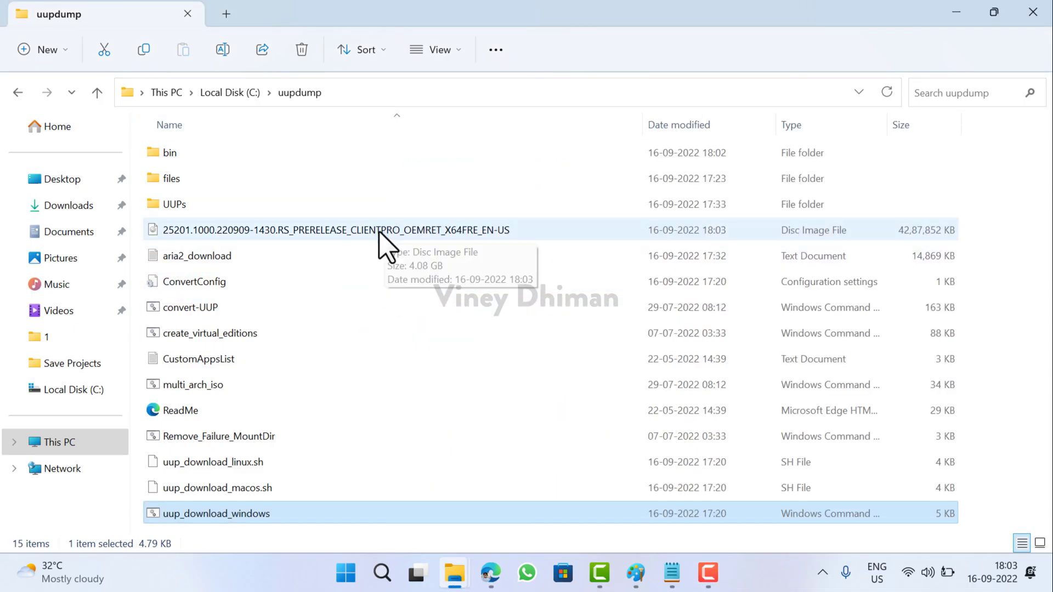
left_click(374, 232)
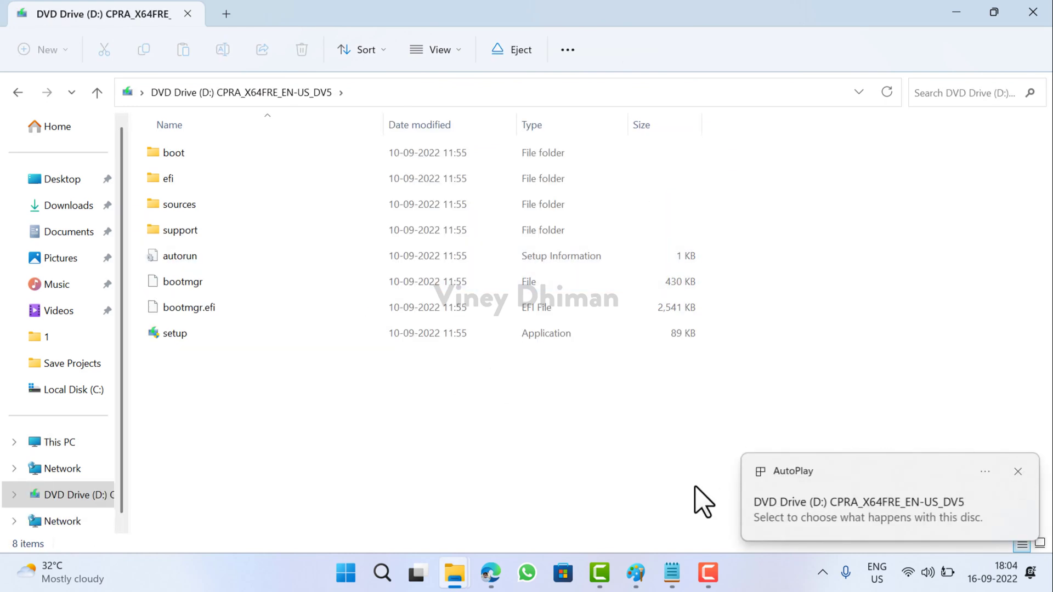
left_click(1018, 471)
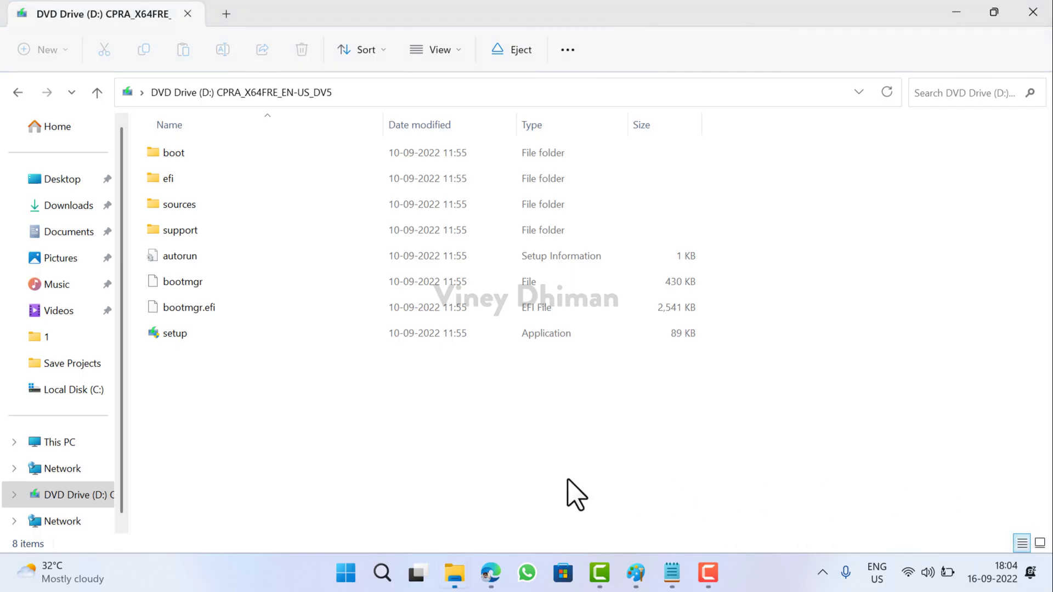
Step: Go back from DVD Drive (D:) to the C:\uupdump folder
left_click(18, 92)
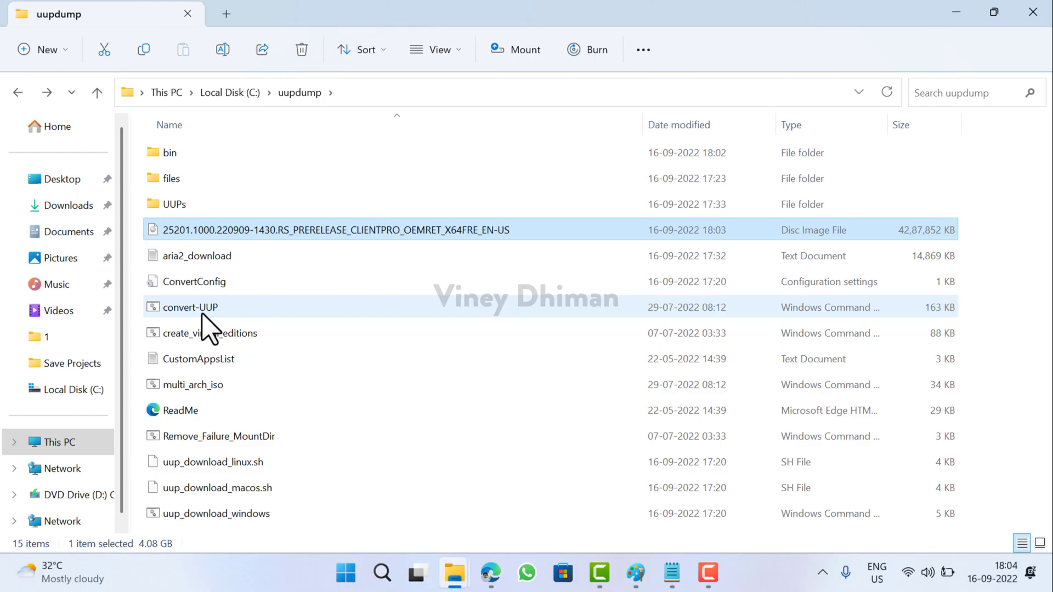